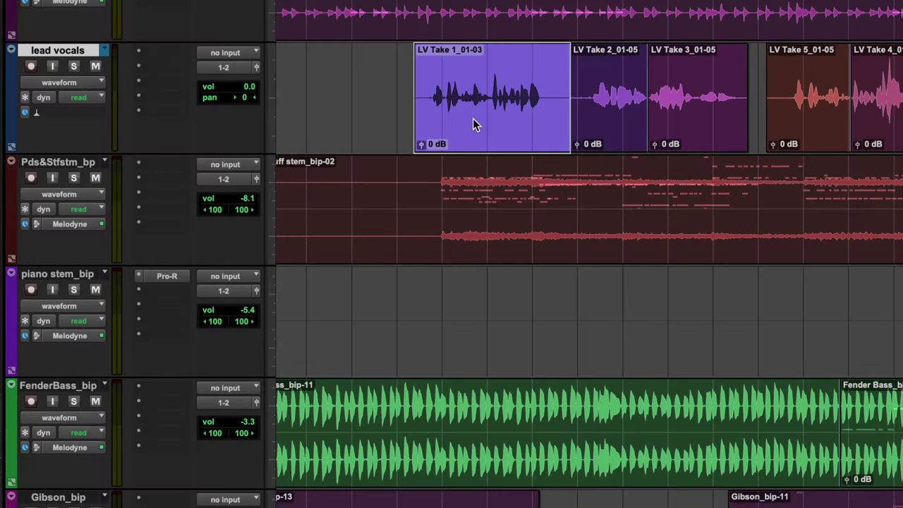
- Open the LV Take 1_01-03 clip in the Melodyne editor via its Melodyne > Edit menu
right_click(472, 118)
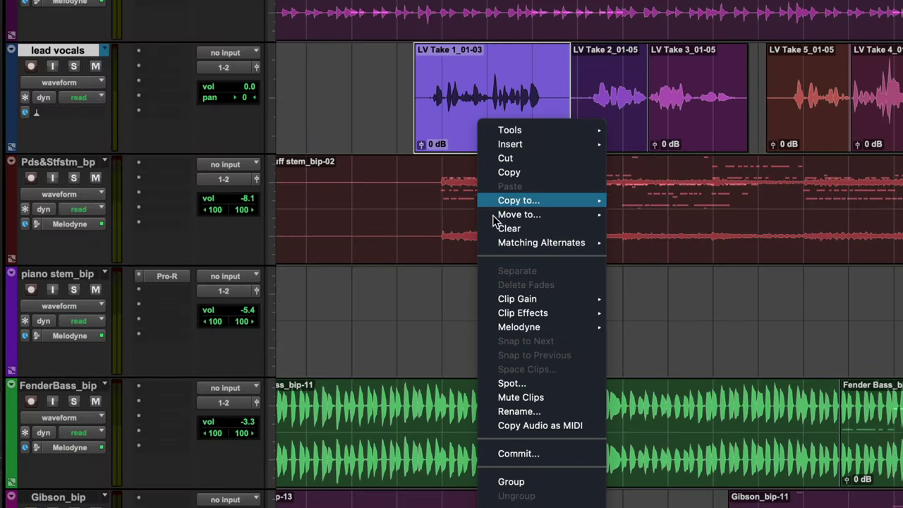
mouse_move(546, 328)
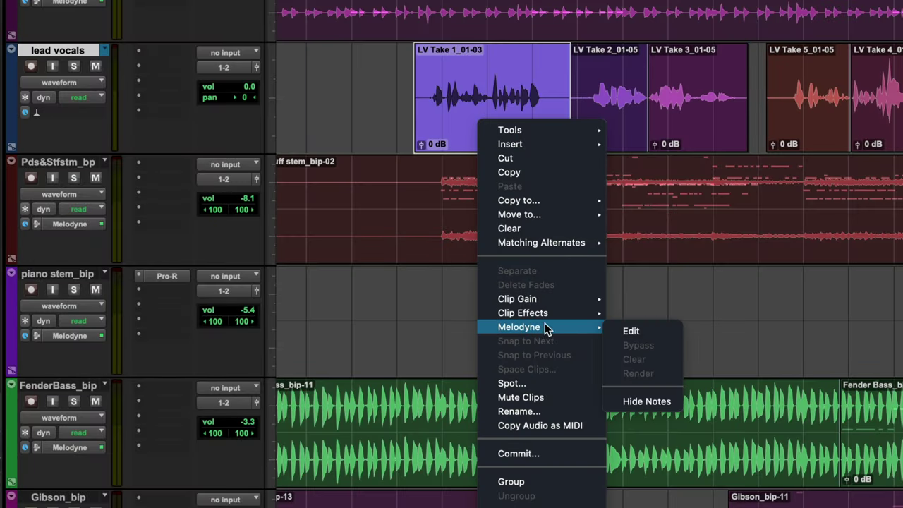
click(631, 330)
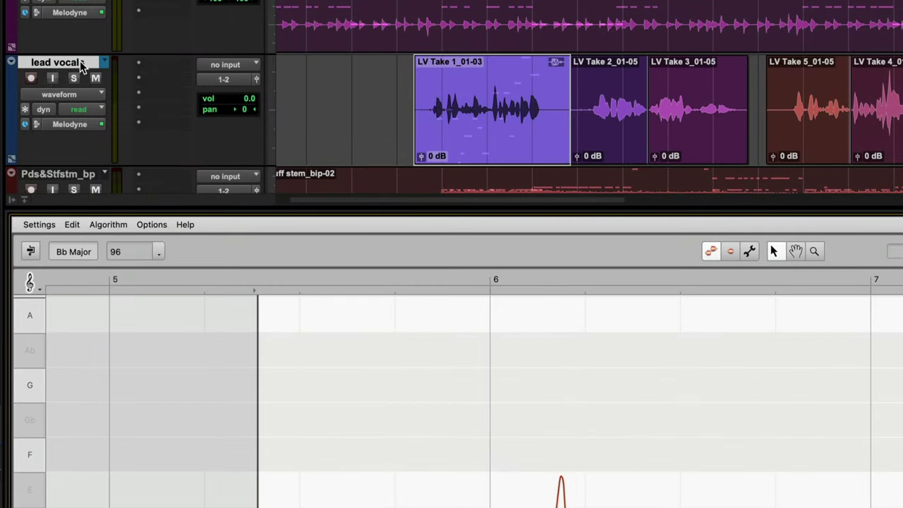
- Open the whole lead vocals track in Melodyne from its track-name Melodyne > Edit menu
right_click(82, 66)
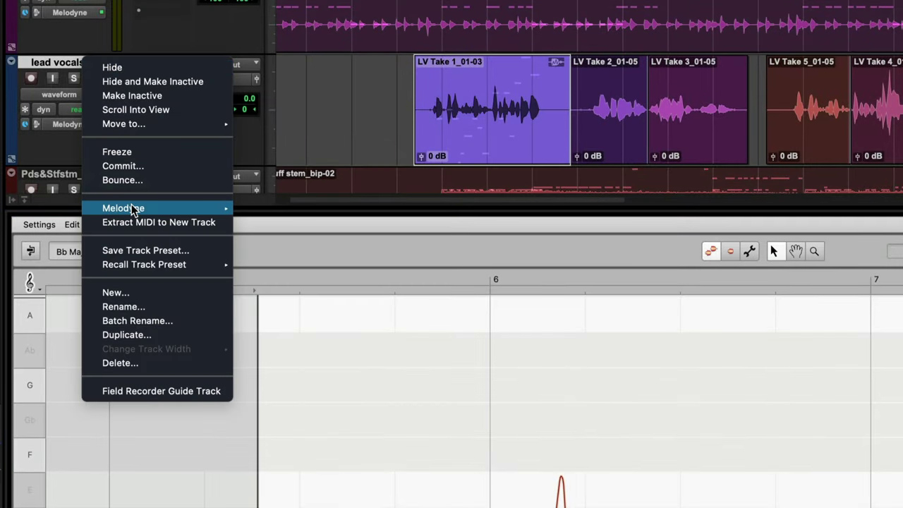
mouse_move(132, 210)
click(248, 212)
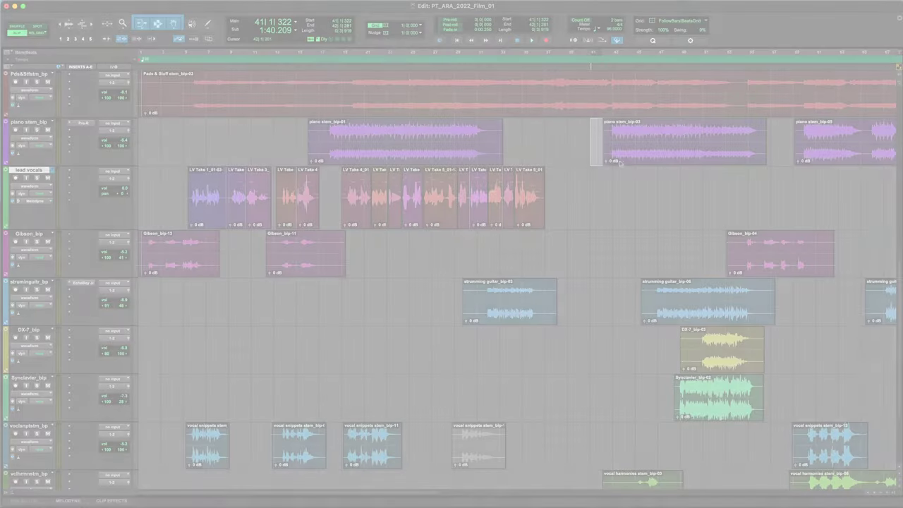
- Range-select clips across several tracks and bring up their Melodyne actions
drag(591, 117, 858, 421)
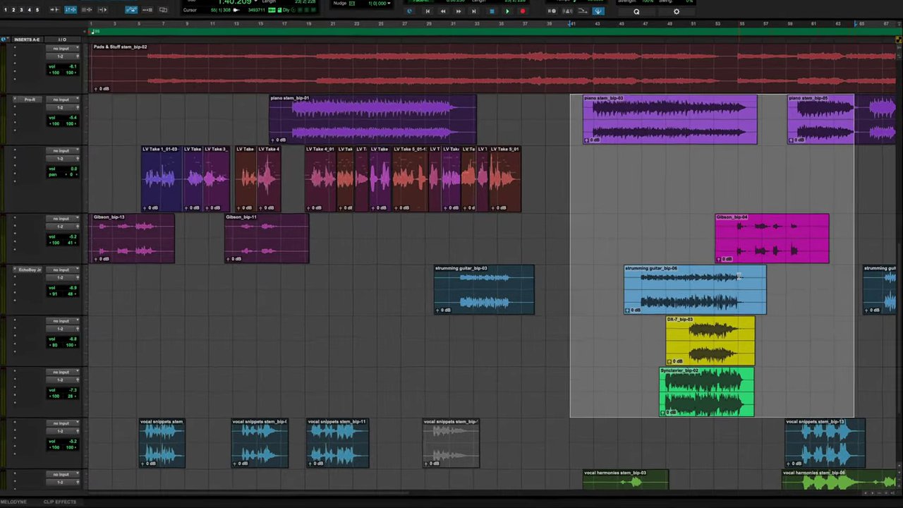
right_click(739, 271)
mouse_move(767, 381)
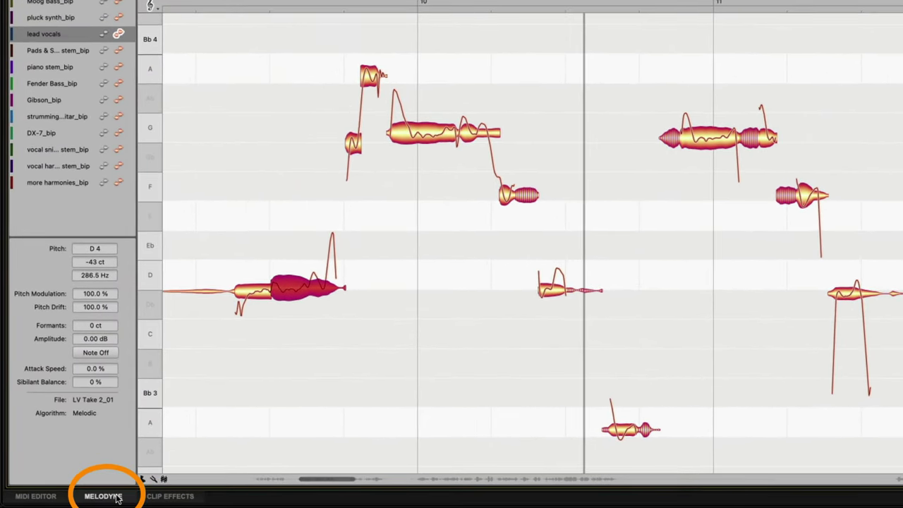
- Toggle the Melodyne pane off and on, then enlarge it to maximum height with Ctrl+Option+8
click(117, 496)
click(117, 497)
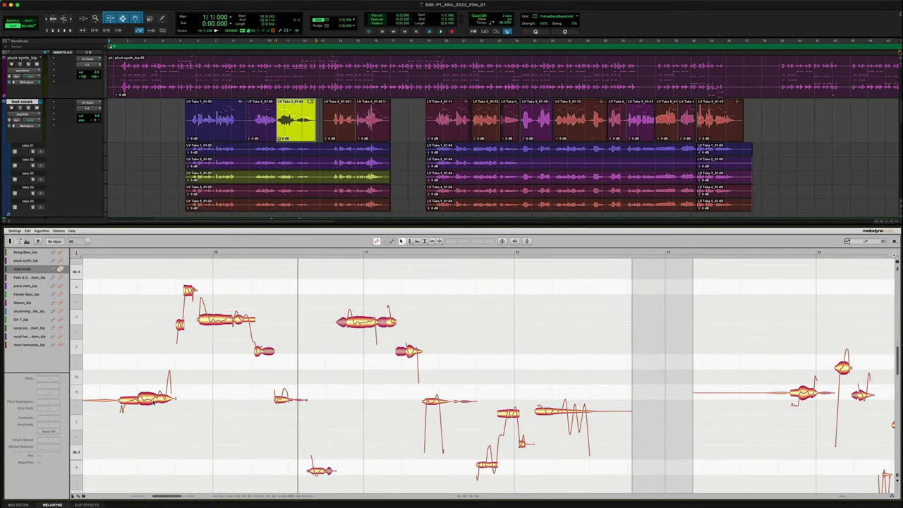
key(alt+8)
key(alt+8)
key(ctrl+alt+8)
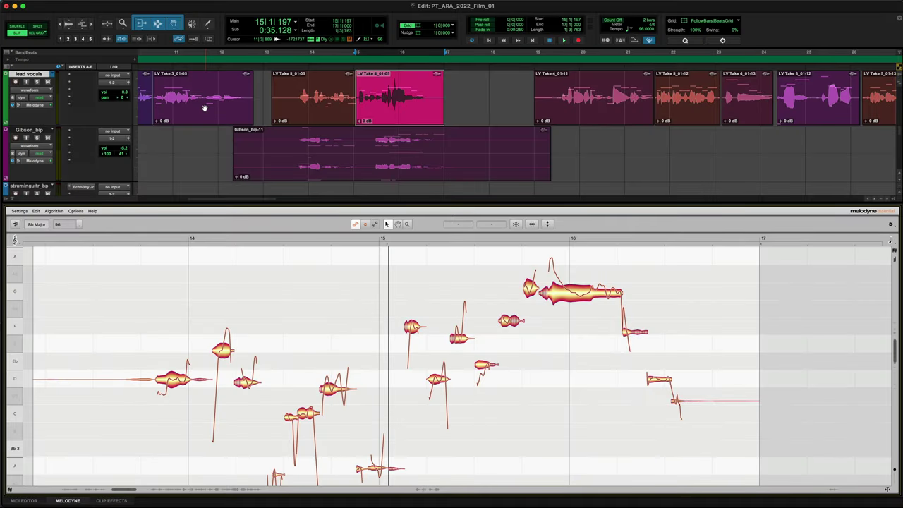
- Show the notes of LV Take 3_01-05, LV Take 3_01-12, Gibson_bip-11 and LV Take 4_01-05 in turn
click(204, 107)
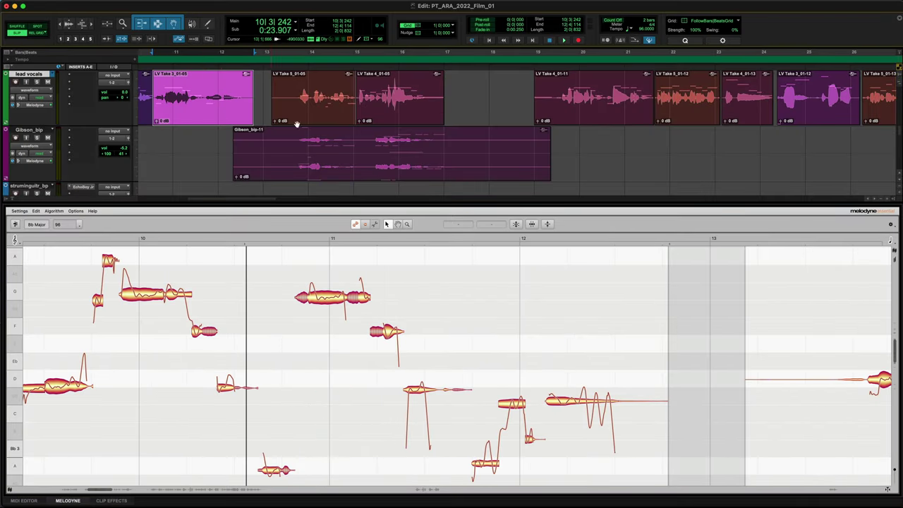
click(802, 113)
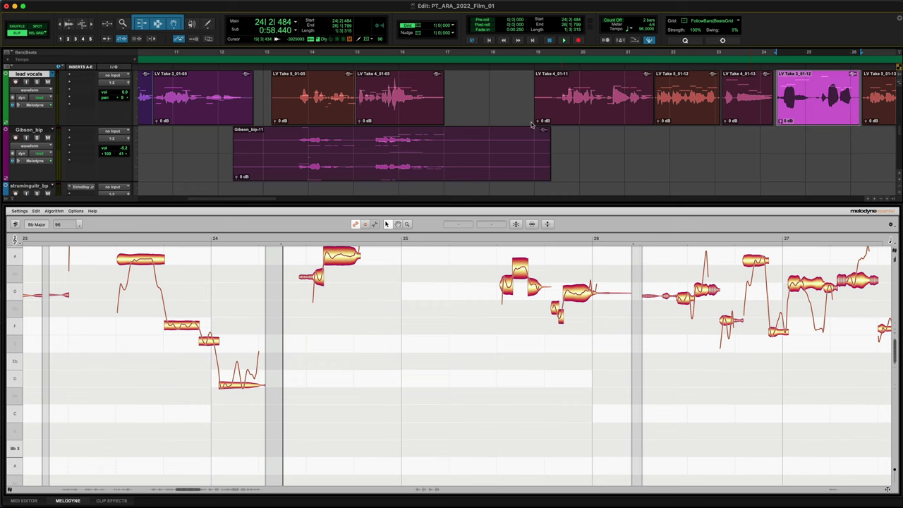
click(394, 159)
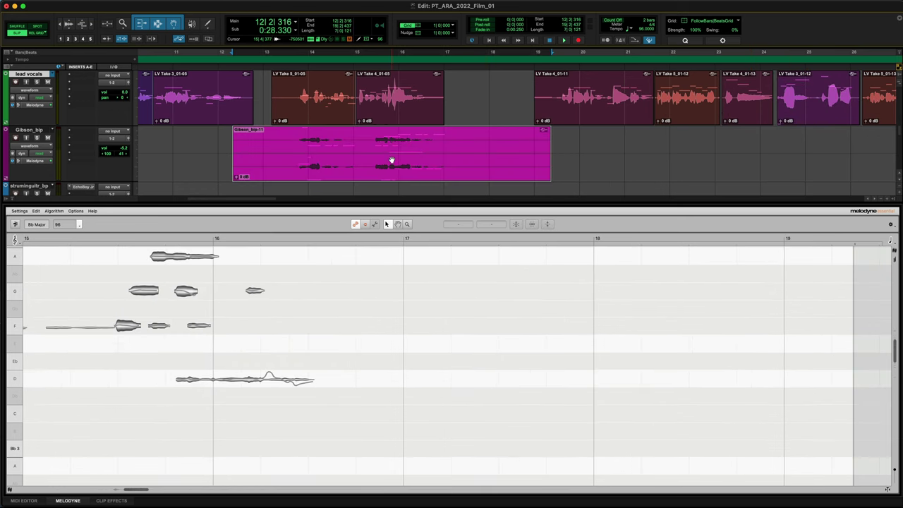
click(401, 114)
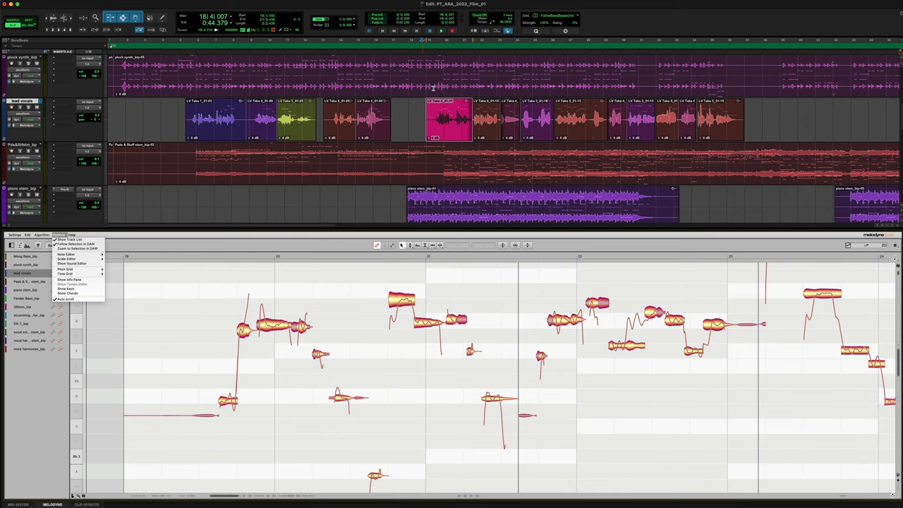
- Display the pluck synth, Pads & Stuff and piano stem clips together in Melodyne
key(Escape)
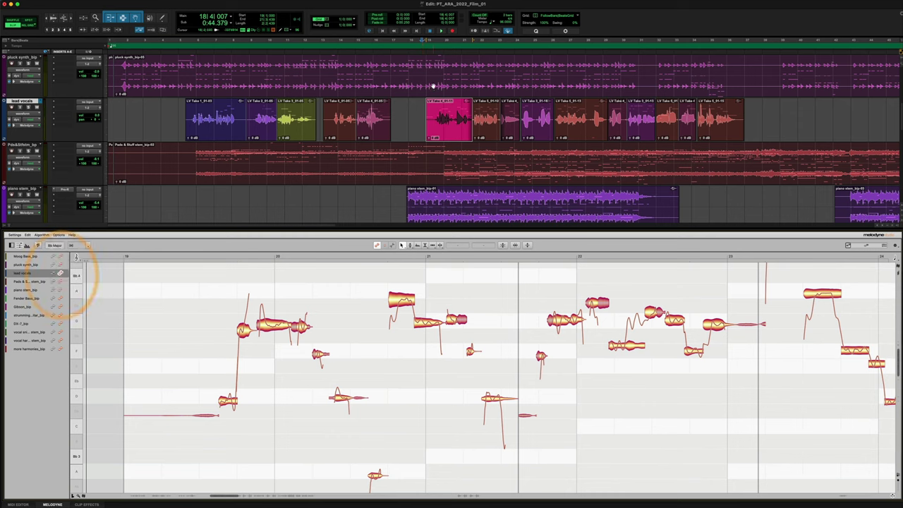
click(430, 92)
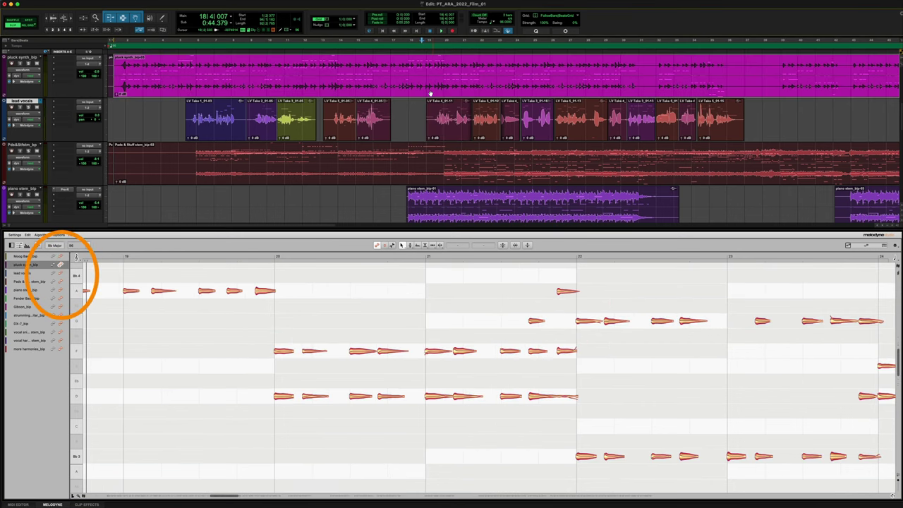
click(430, 171)
shift+click(430, 217)
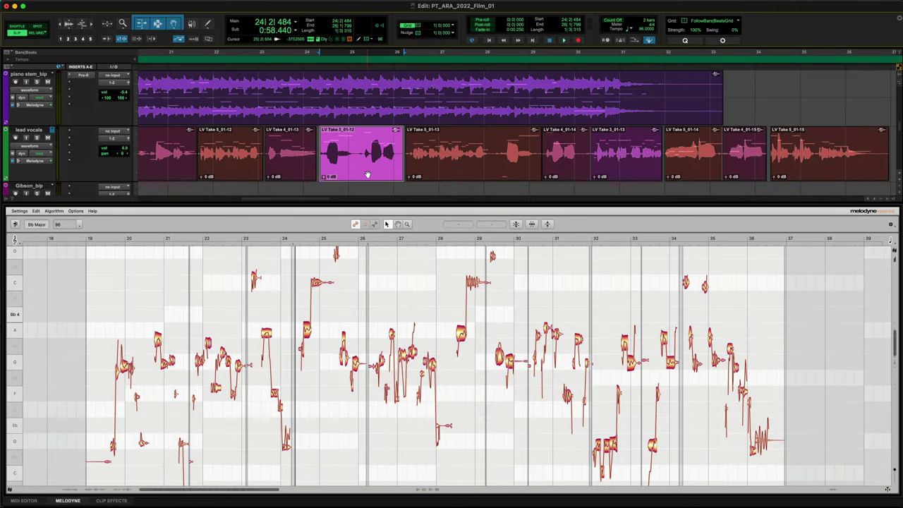
- Enable Zoom to Selection in DAW, then select LV Take 3_01-12 and LV Take 4_01-14/15 clips
key(e)
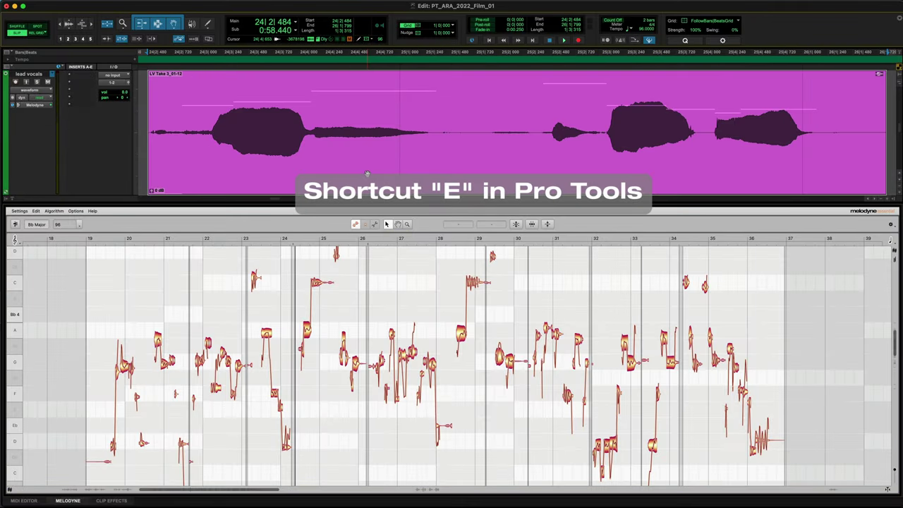
alt+double_click(209, 492)
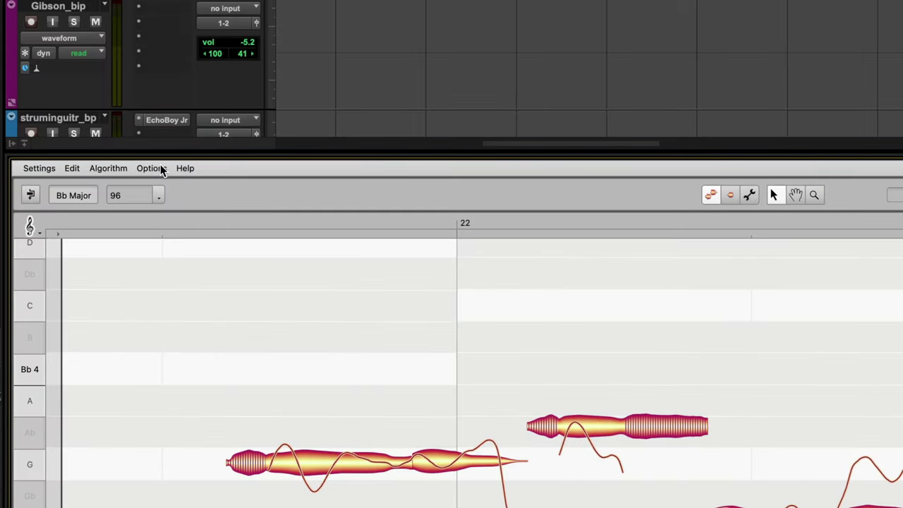
click(150, 168)
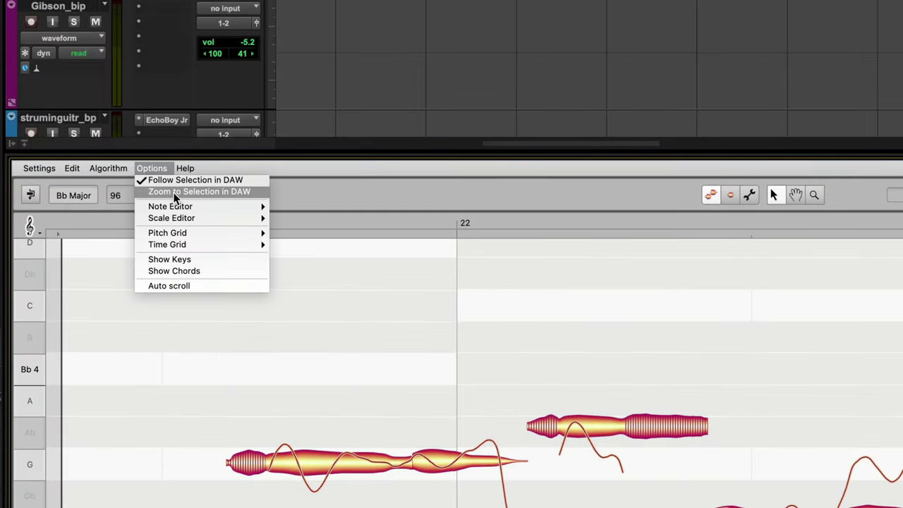
click(173, 192)
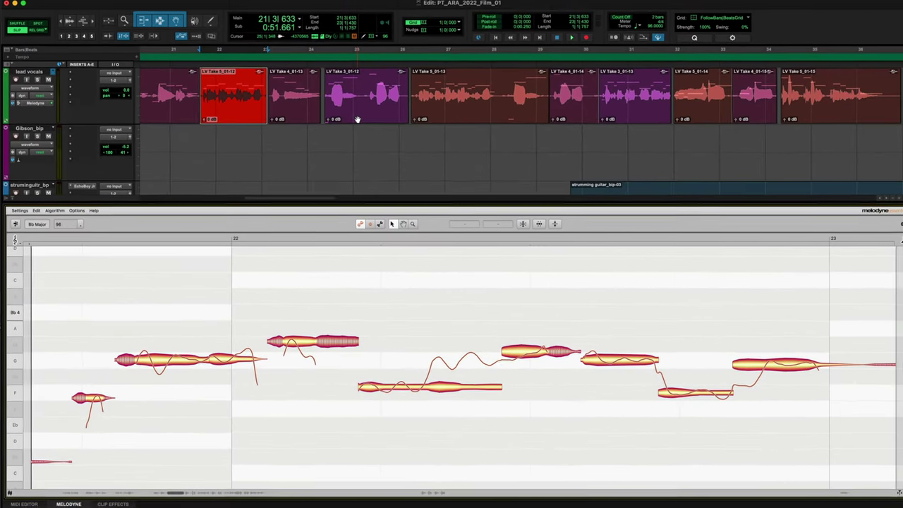
click(360, 120)
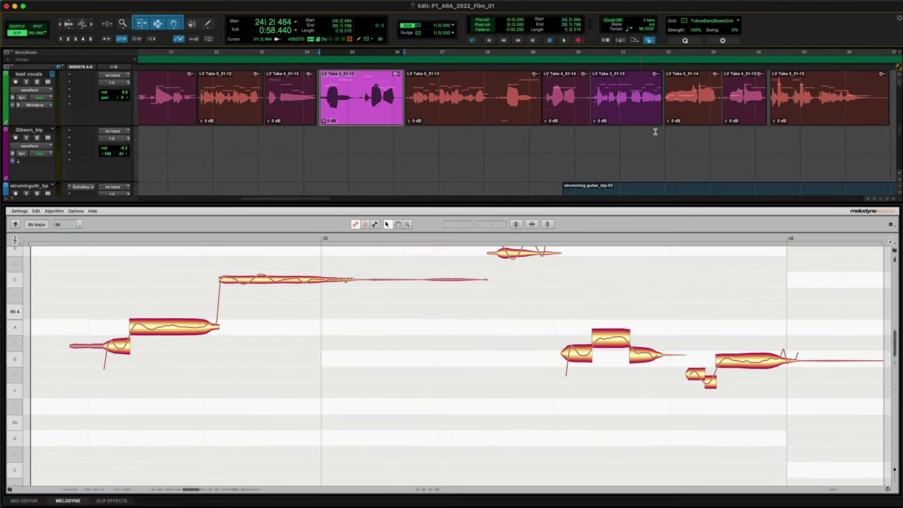
click(739, 111)
shift+click(563, 112)
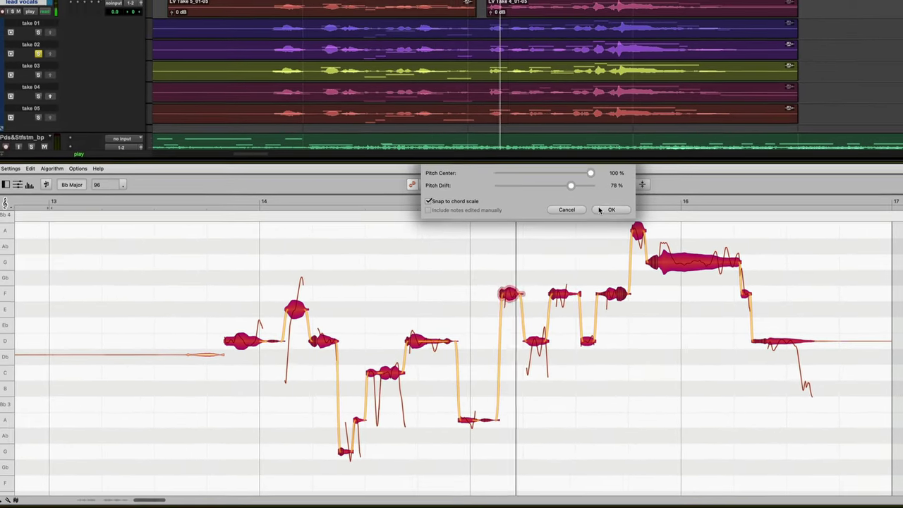
- Confirm the pitch center and drift correction, solo take 03, and select its F note near bar 15
click(582, 163)
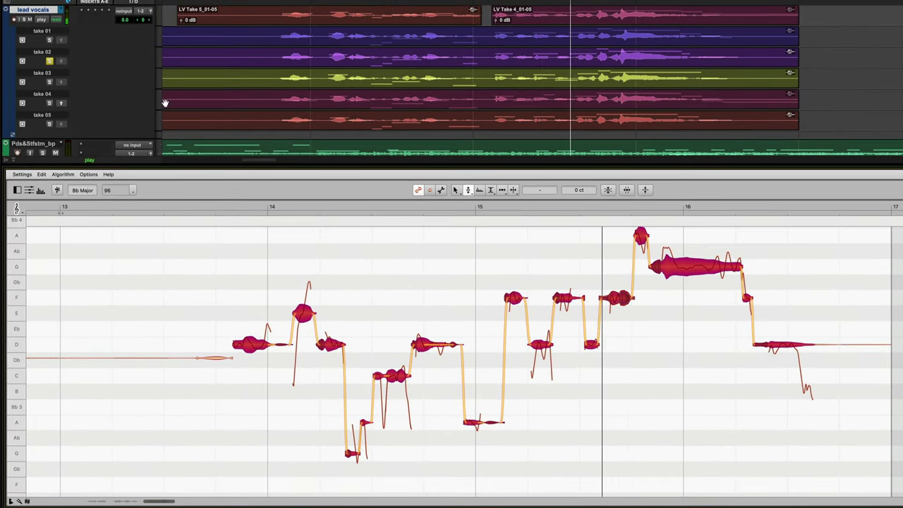
click(49, 82)
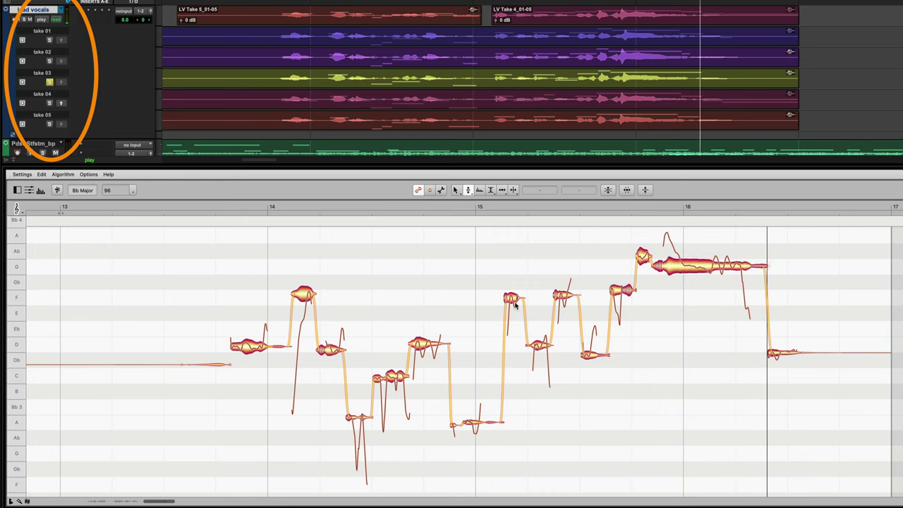
click(563, 297)
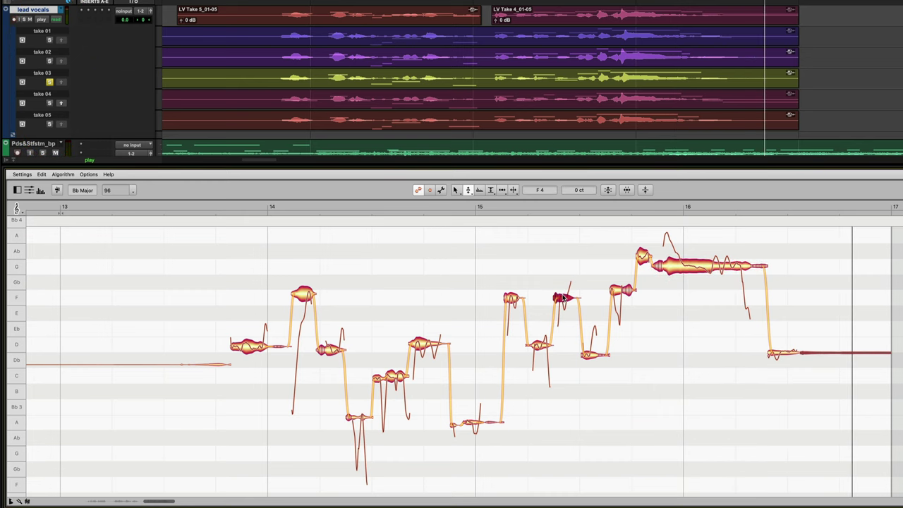
- Solo lead-vocal takes 02, 03, 04 and 05 in turn to compare pitch curves
click(49, 62)
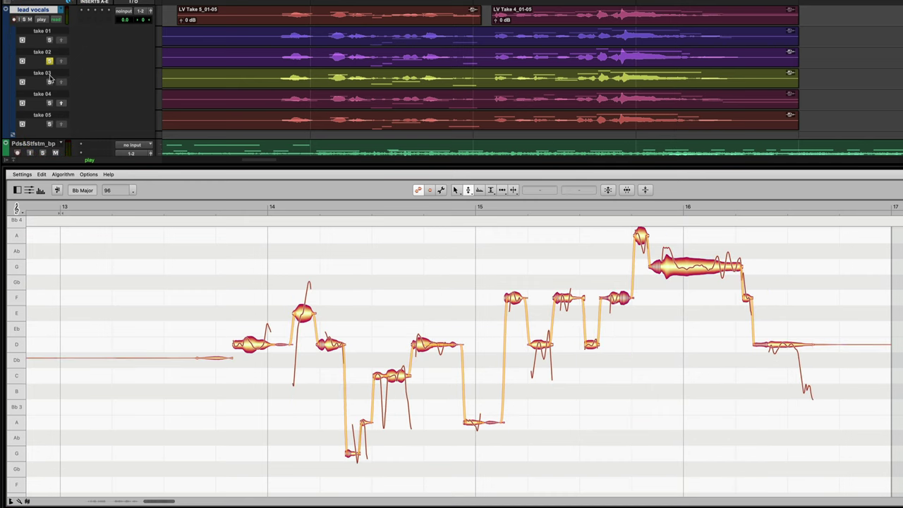
click(50, 82)
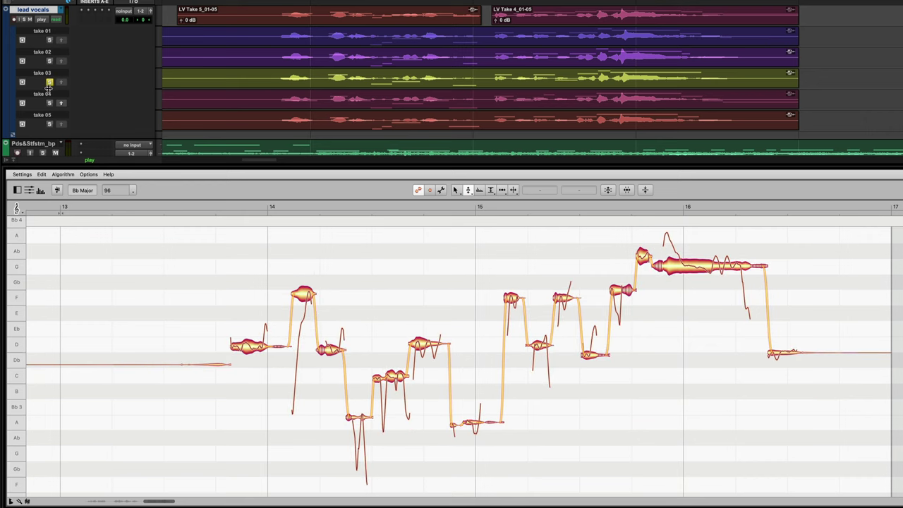
click(49, 104)
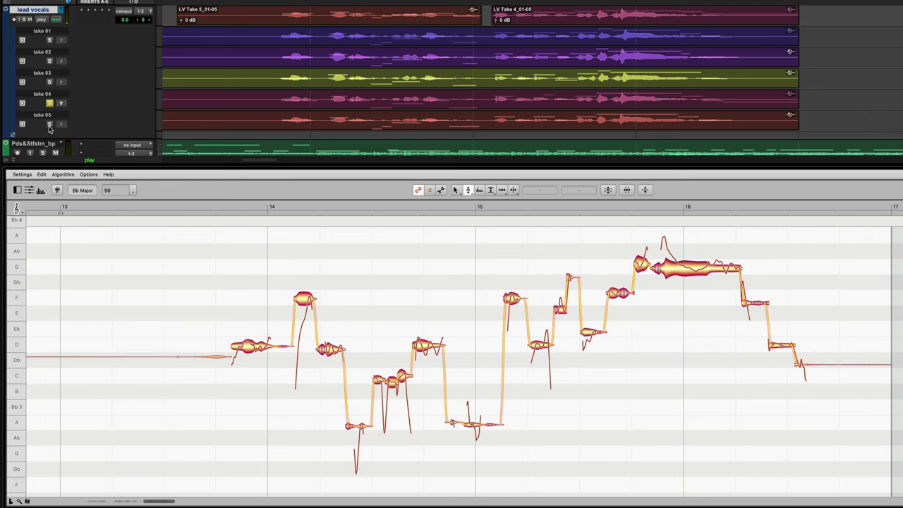
click(50, 124)
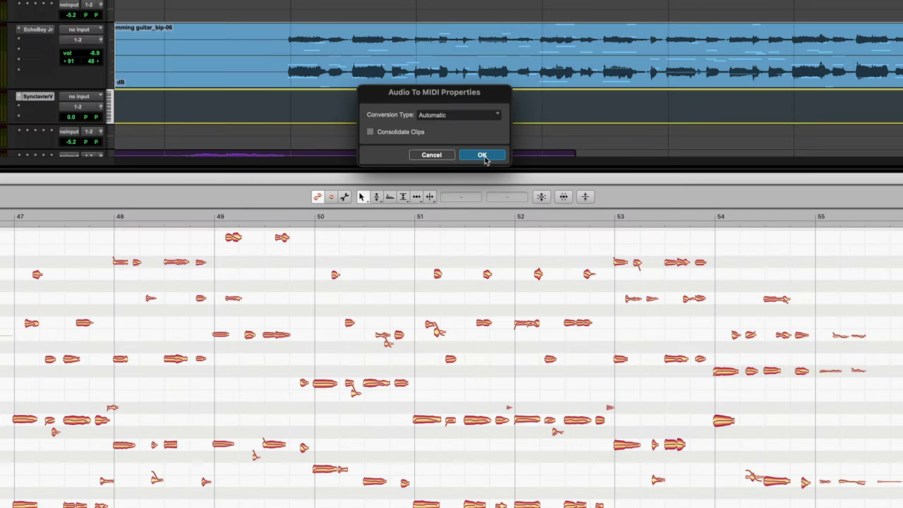
- Confirm the Audio To MIDI conversion, add the piano stem clip, and show the chord track
click(482, 155)
key(space)
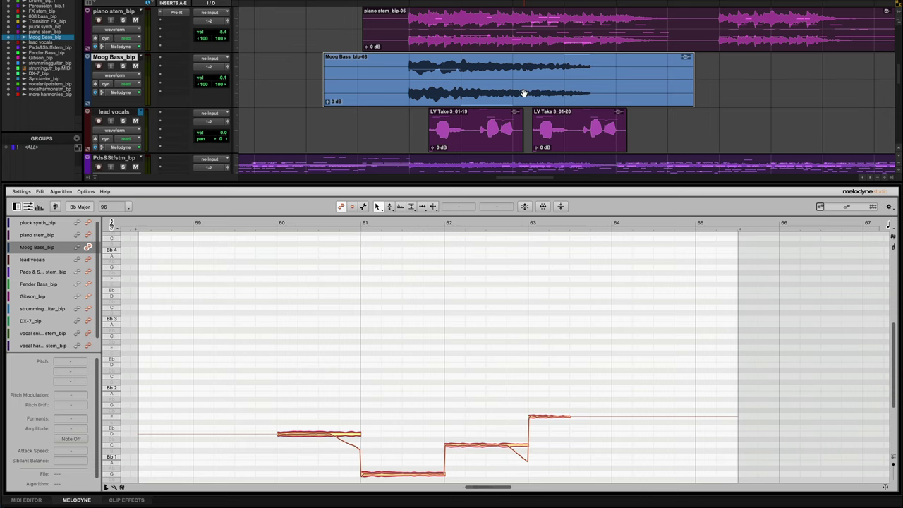
shift+click(522, 43)
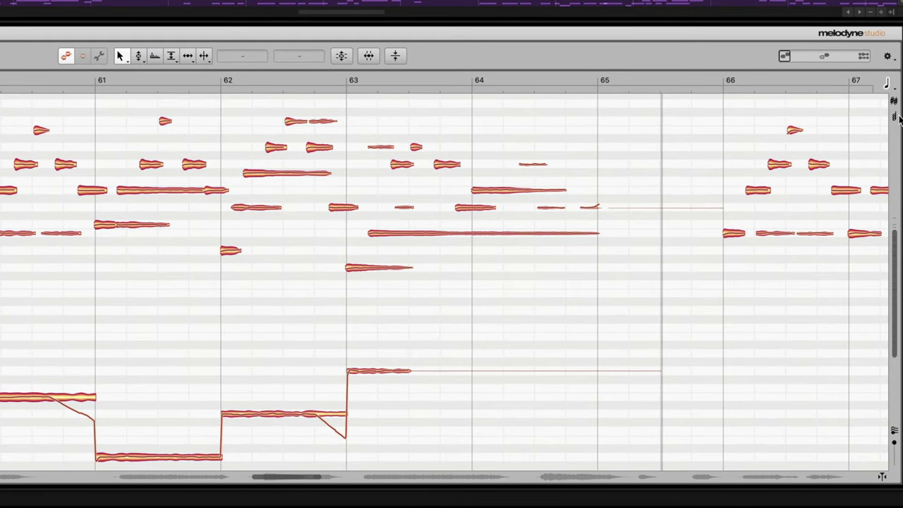
click(894, 117)
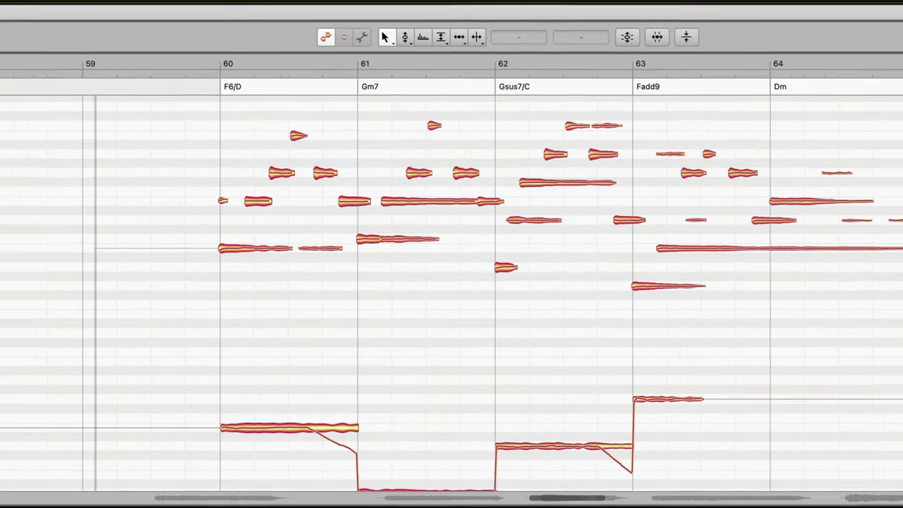
click(133, 55)
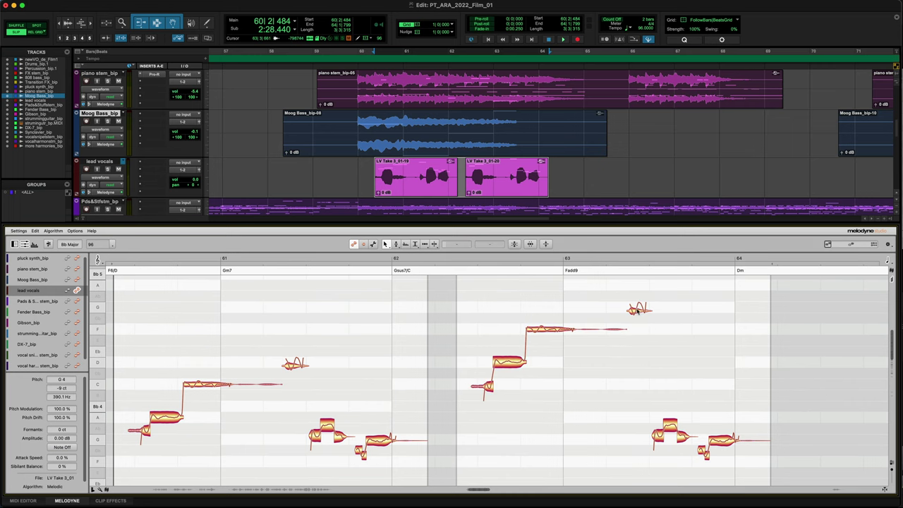
- Move the two stray lead-vocal notes to F5 and G4
key(space)
drag(637, 311, 638, 331)
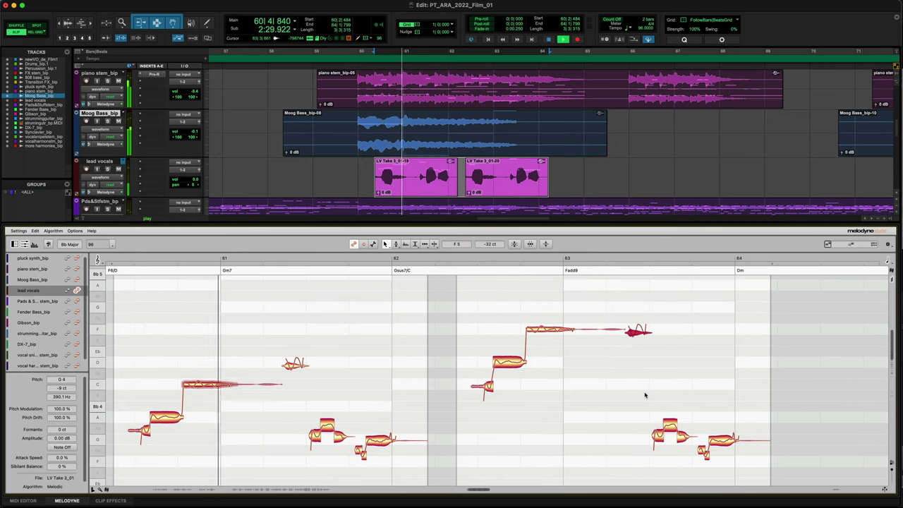
drag(644, 395, 723, 441)
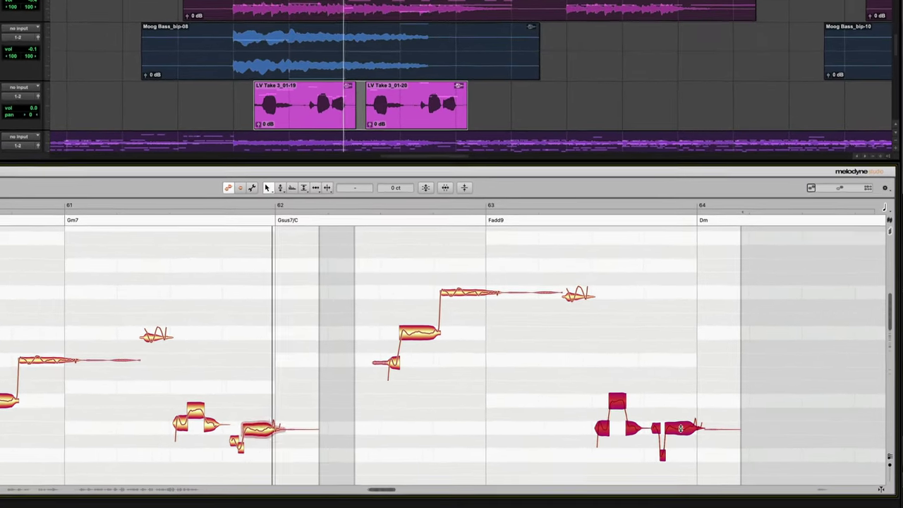
click(684, 462)
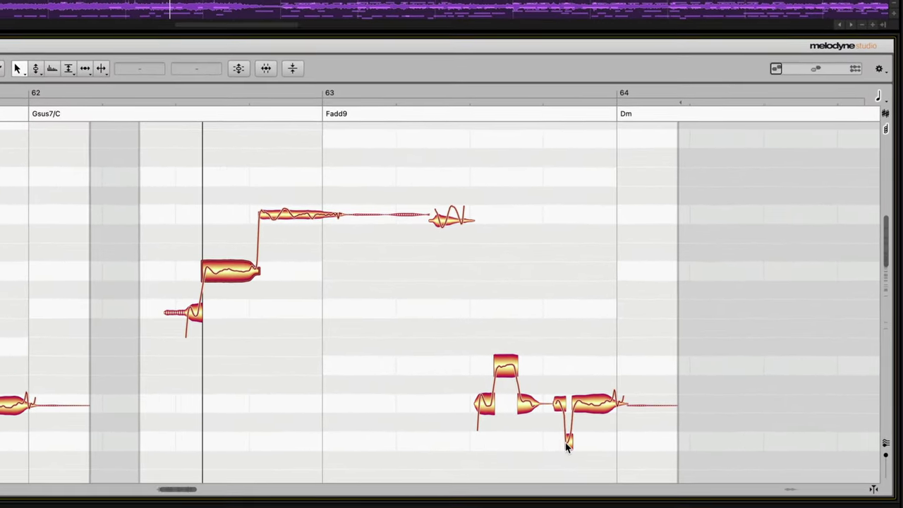
drag(567, 441, 569, 405)
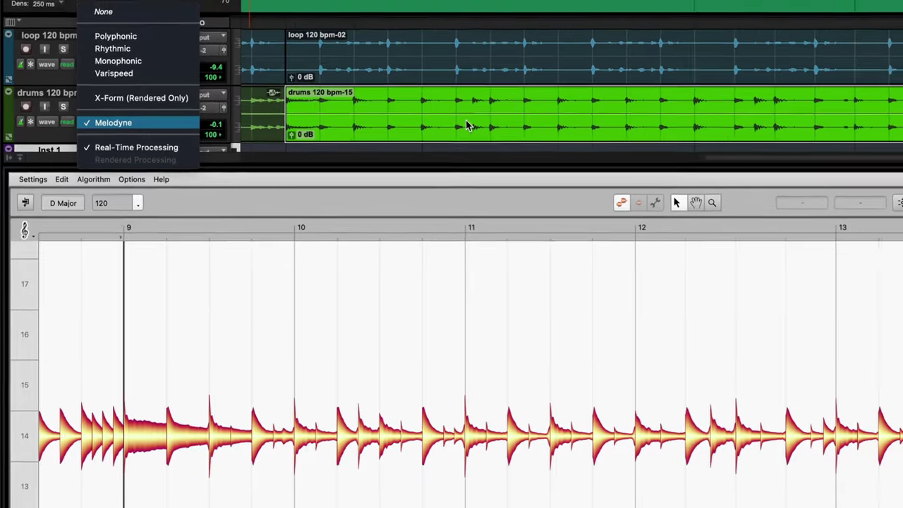
- Set Elastic Audio to Melodyne and drop the bar 12–13 tempo to about 73.5 bpm
click(91, 110)
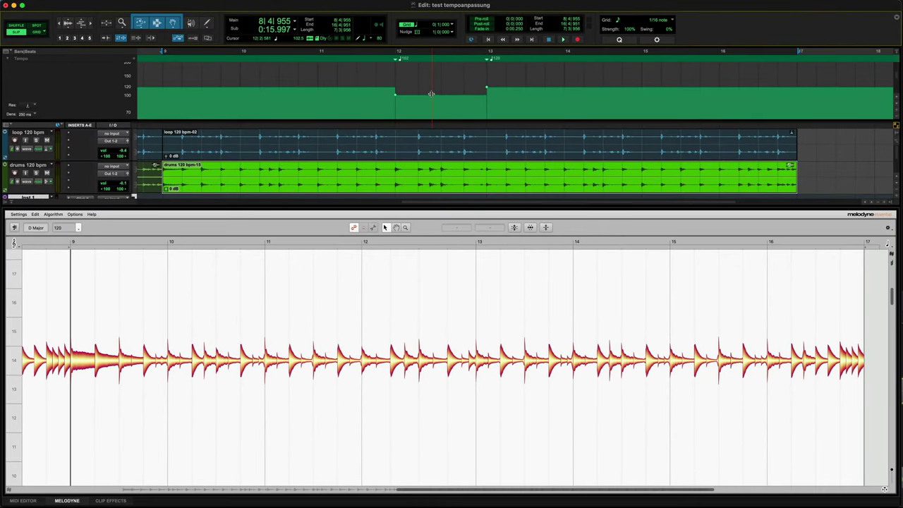
mouse_move(431, 94)
mouse_down()
mouse_move(433, 112)
mouse_move(431, 71)
mouse_move(432, 92)
mouse_up()
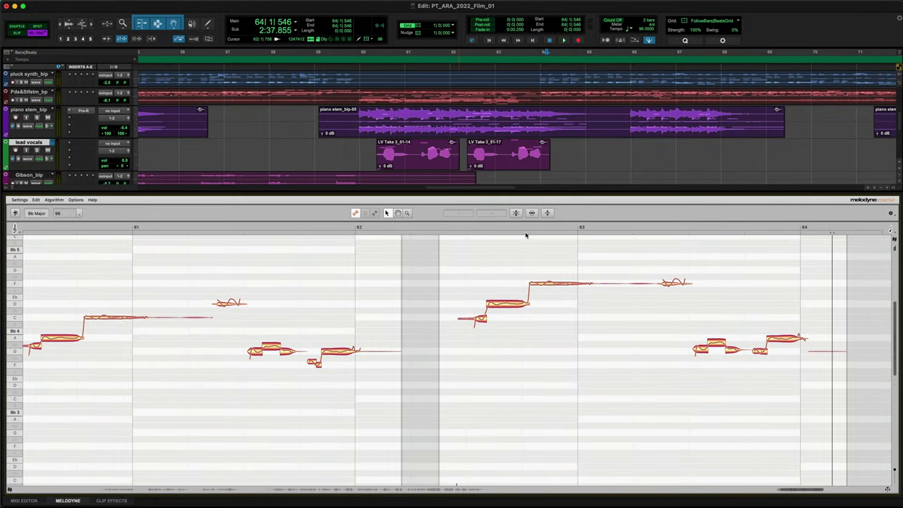
- Set a playback range ending at bar 63 around bar 62 and play it from bar 61
click(525, 232)
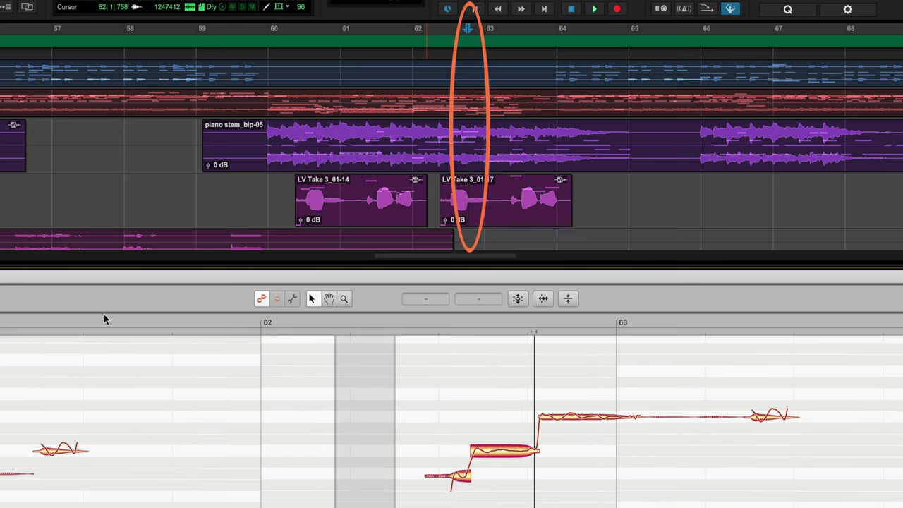
click(95, 326)
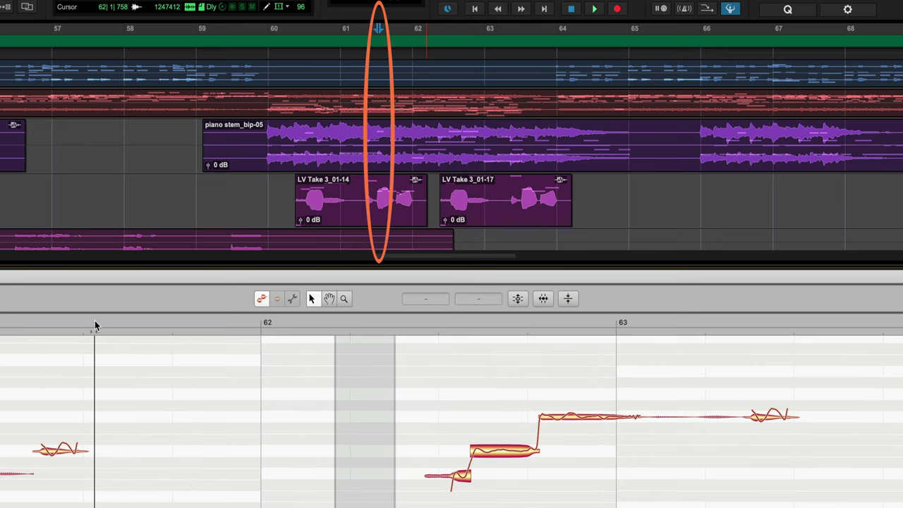
drag(95, 323, 40, 331)
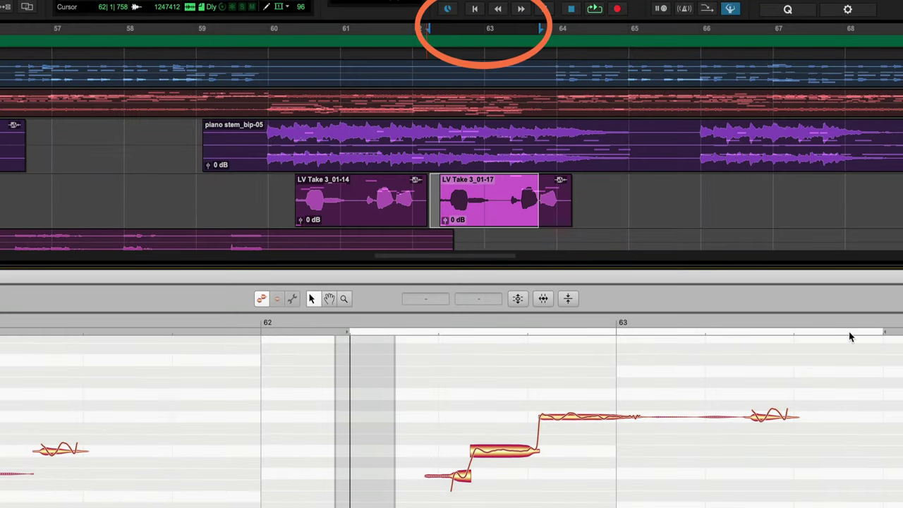
drag(814, 340, 648, 339)
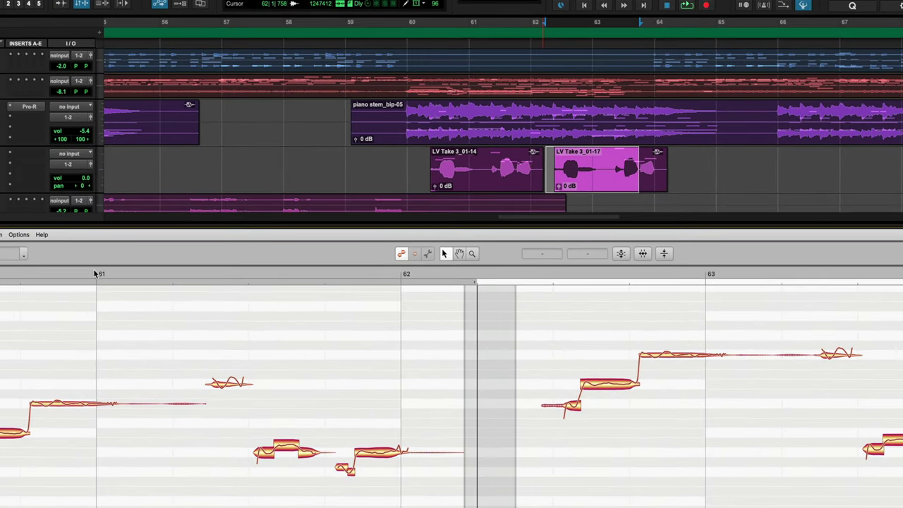
click(70, 280)
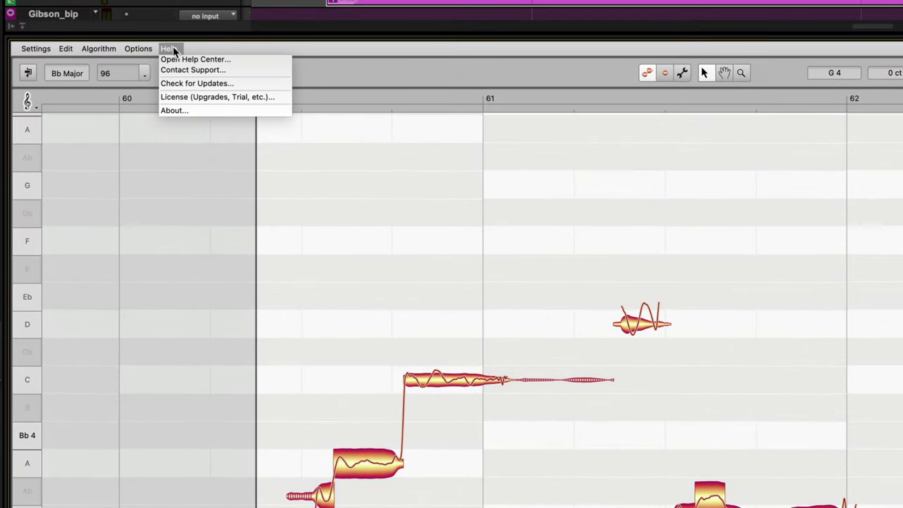
- Open Celemony's online Melodyne 5 help page through Help > Open Help Center
click(250, 60)
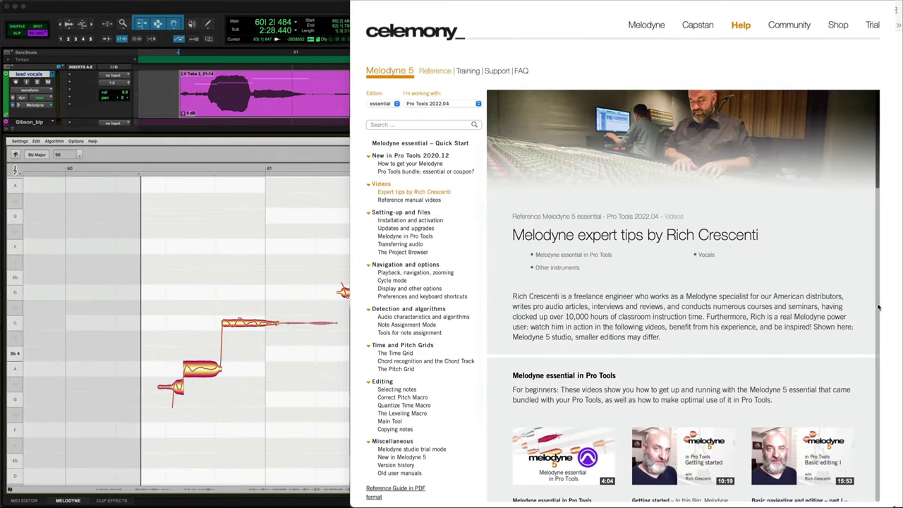
- Browse the Vocals tip videos, then raise the lead vocal's Pitch Center correction to about 98%
drag(877, 185, 875, 272)
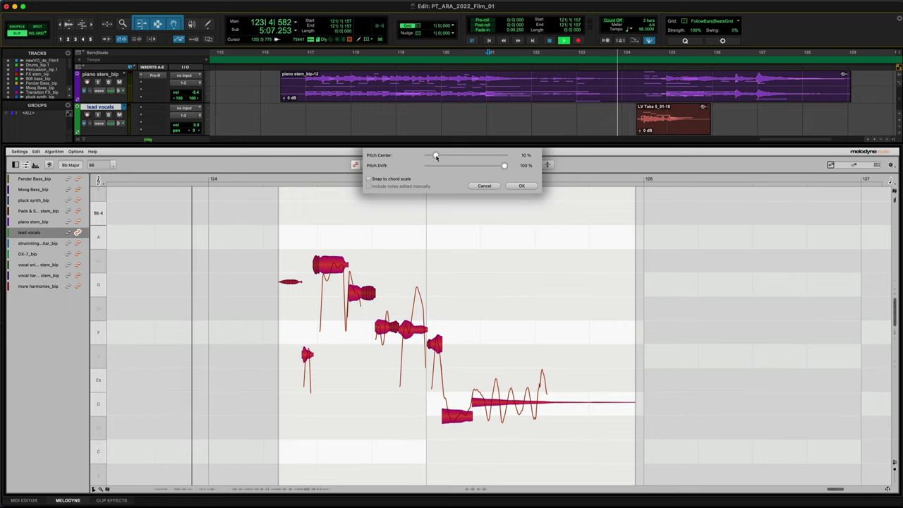
drag(436, 156, 497, 156)
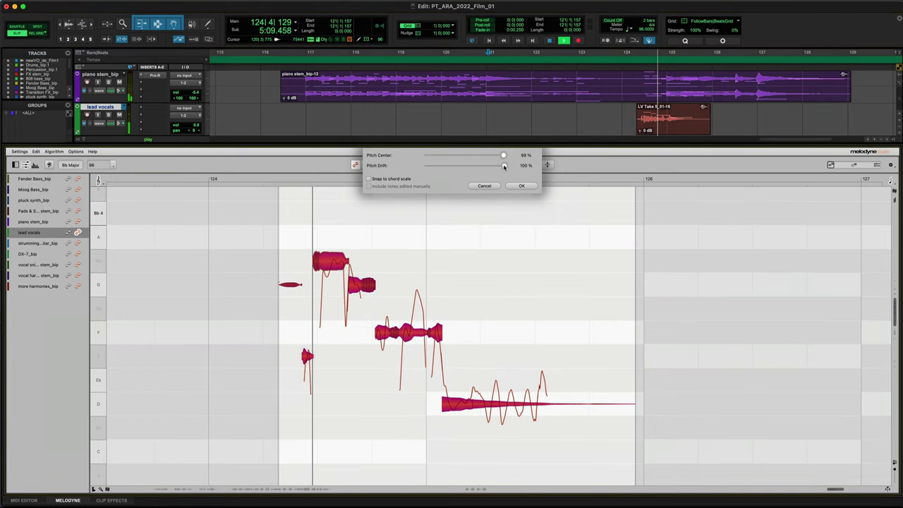